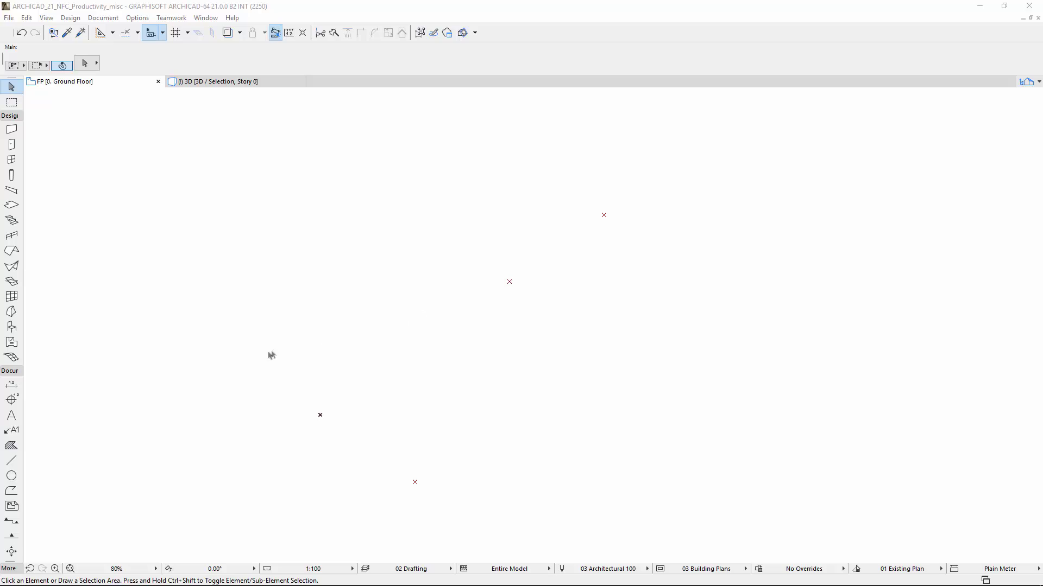
# Step: Activate the Line tool with the Rectangle geometry method on the ground floor plan
pyautogui.click(12, 461)
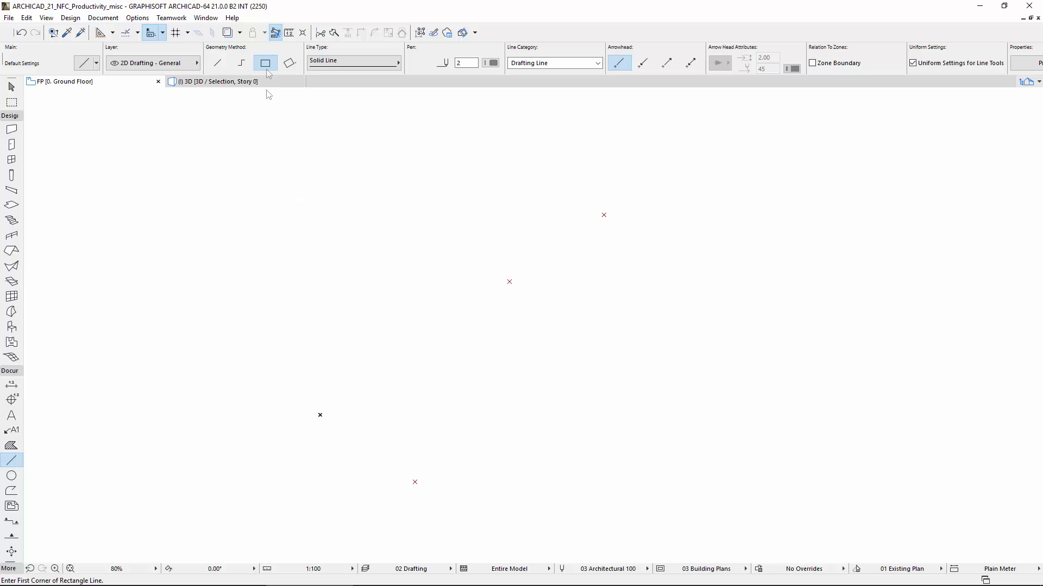
# Step: Draw two overlapping rectangles, the second one taller, then switch to the Polyline tool
pyautogui.click(319, 414)
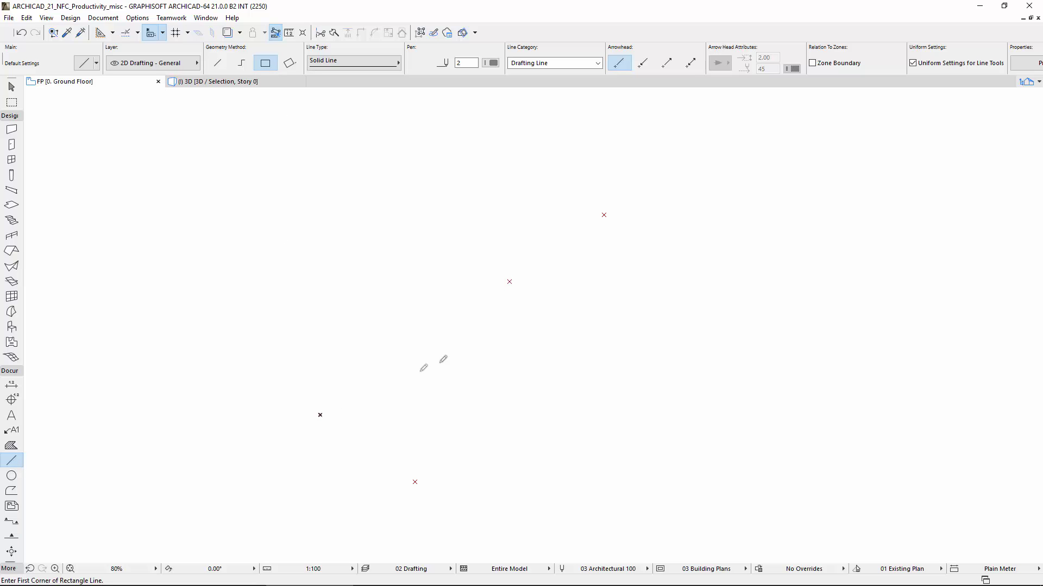
pyautogui.click(509, 282)
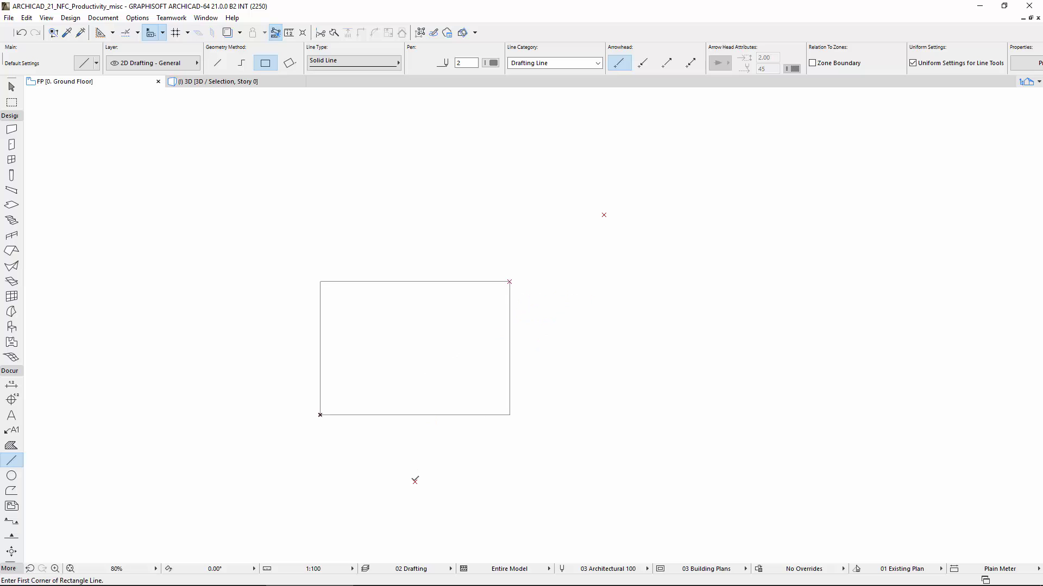
pyautogui.click(415, 481)
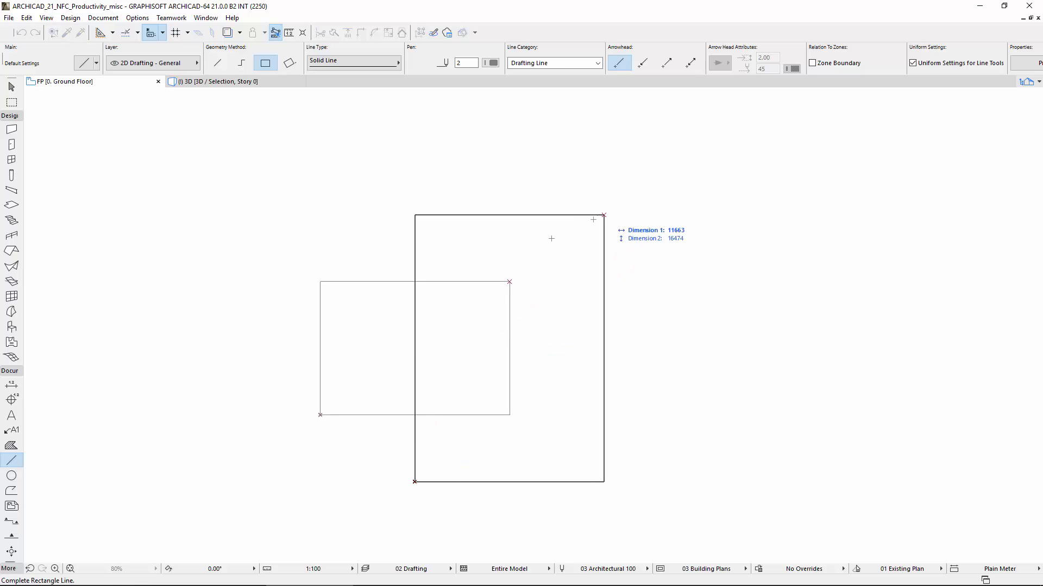
pyautogui.click(603, 216)
pyautogui.click(12, 491)
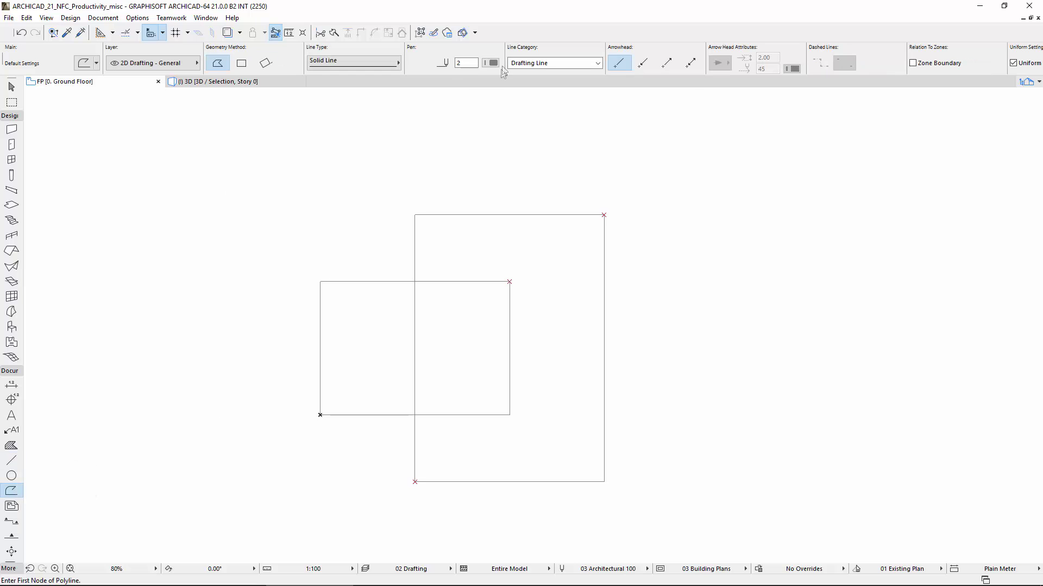
# Step: Set the polyline pen to red pen 20 and hold Space for the Magic Wand
pyautogui.click(493, 63)
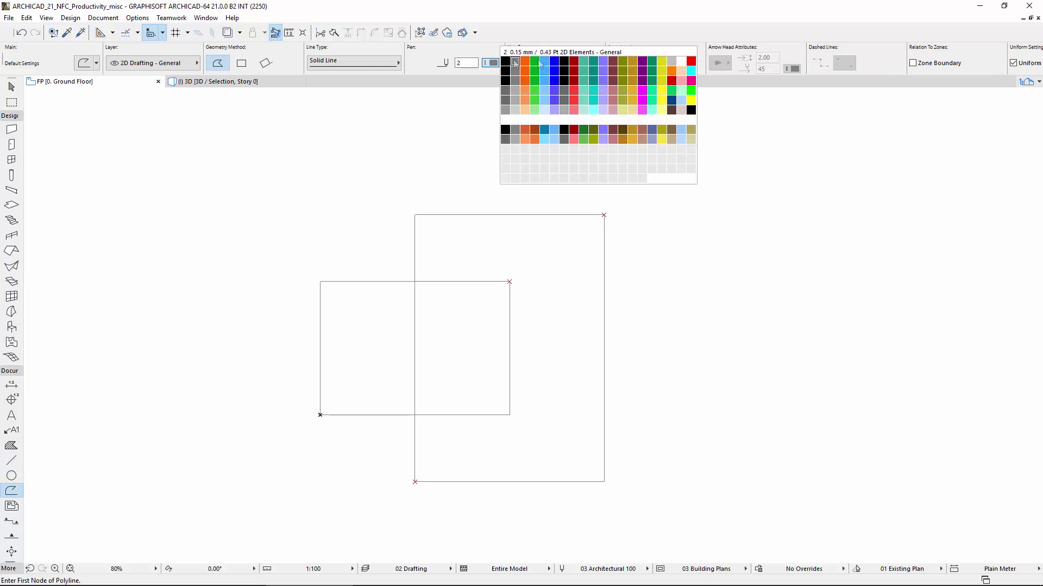
pyautogui.click(691, 62)
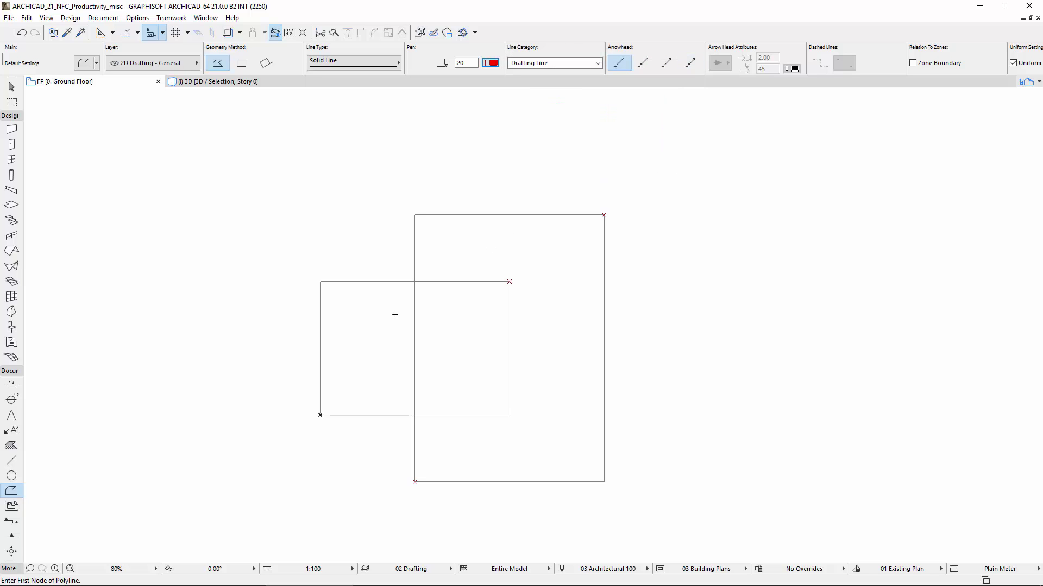
pyautogui.press('space')
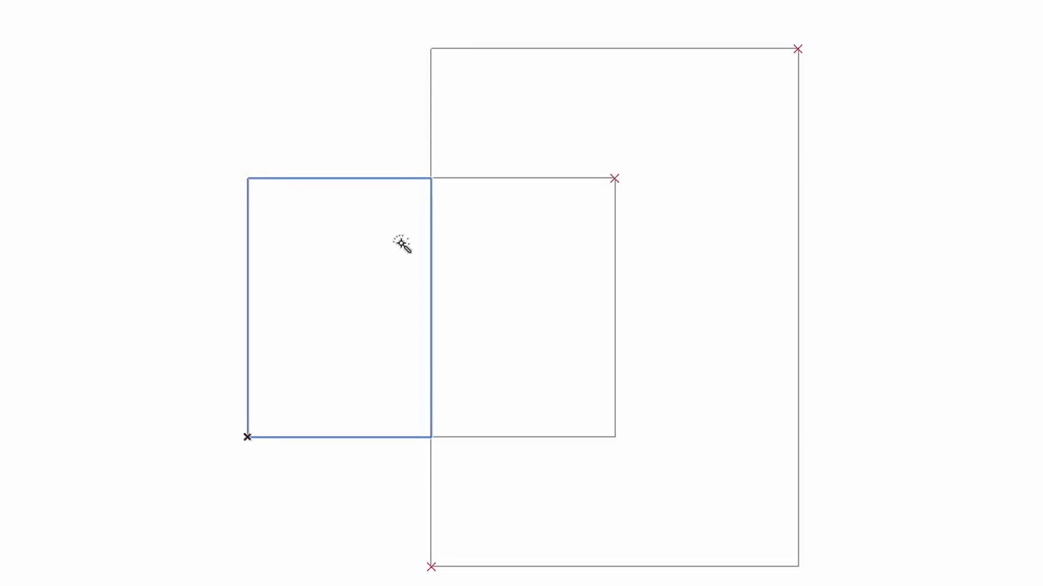
# Step: Choose Design > Outline Polygon with Magic Wand
pyautogui.click(142, 11)
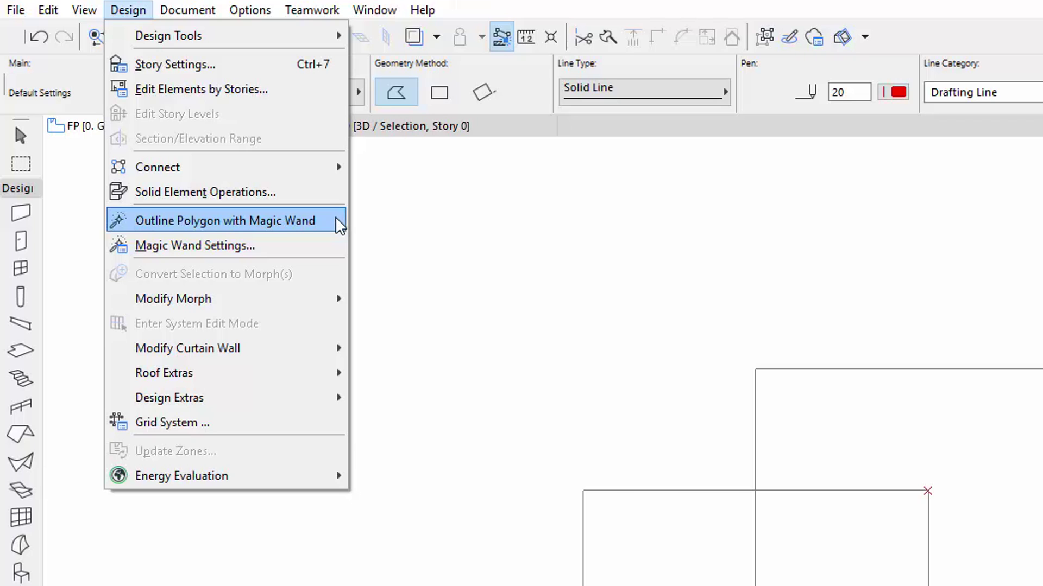
pyautogui.click(340, 226)
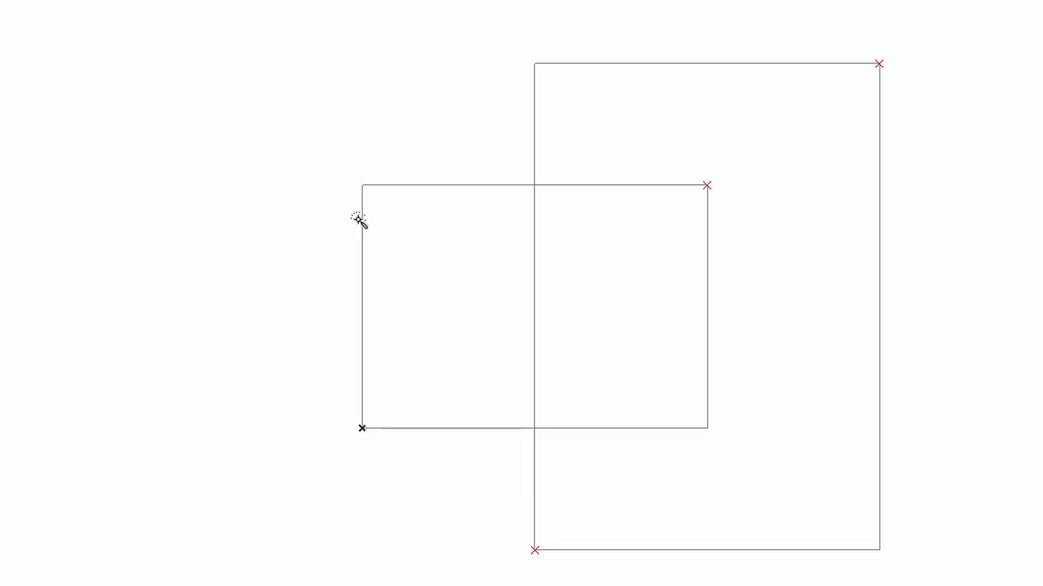
# Step: Magic Wand-click inside the overlap square to outline it with a red polyline
pyautogui.click(359, 221)
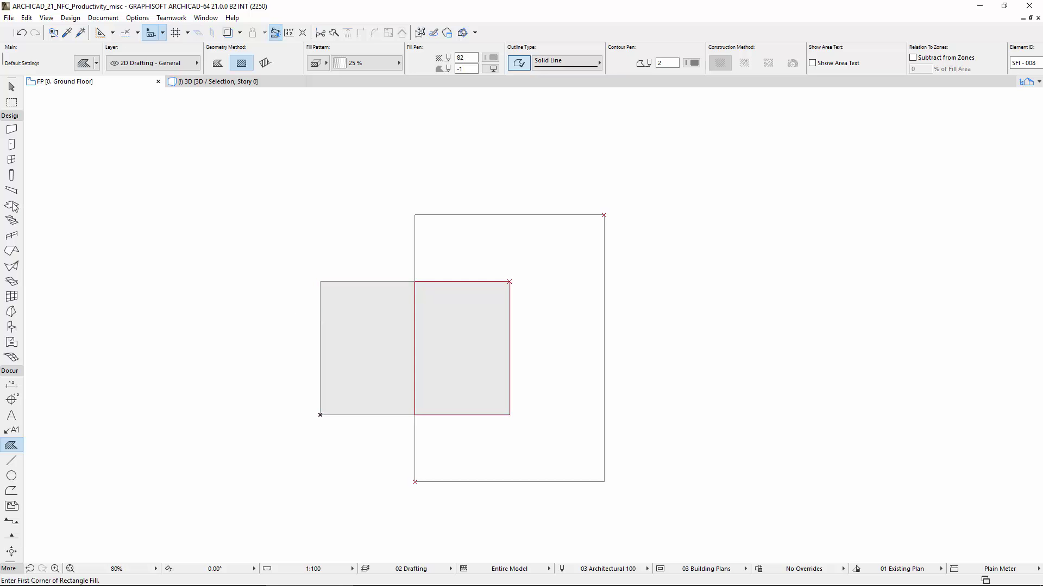
# Step: Activate the Slab tool and hold Space for Magic Wand tracing of the large rectangle
pyautogui.click(11, 204)
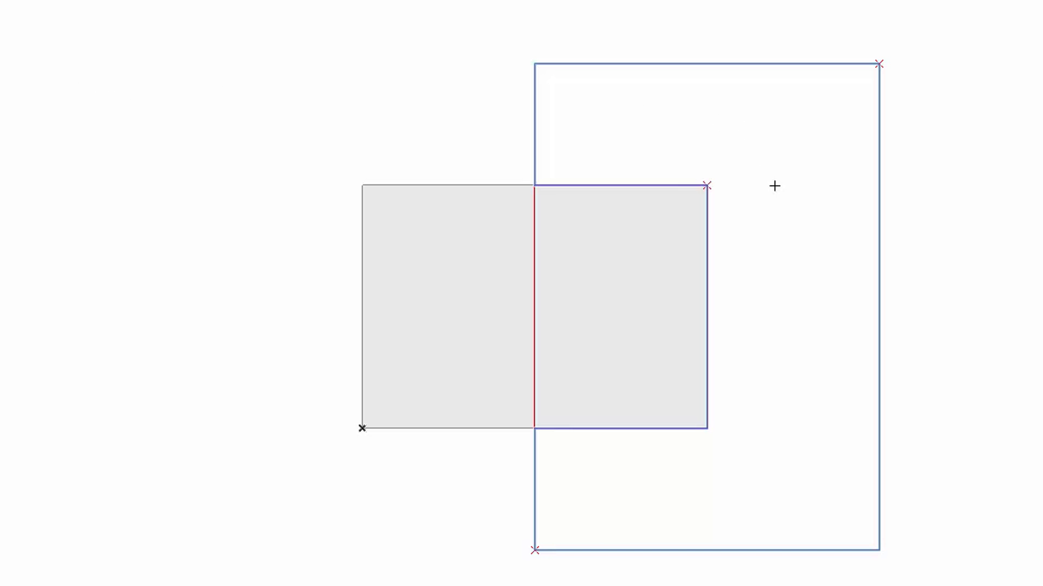
pyautogui.press('space')
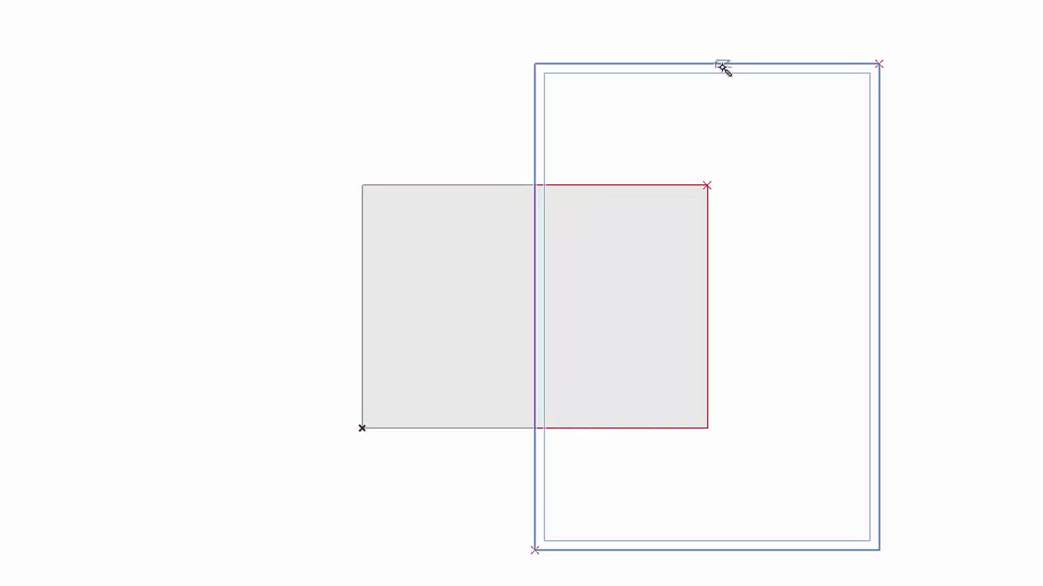
pyautogui.scroll(5, 552, 84)
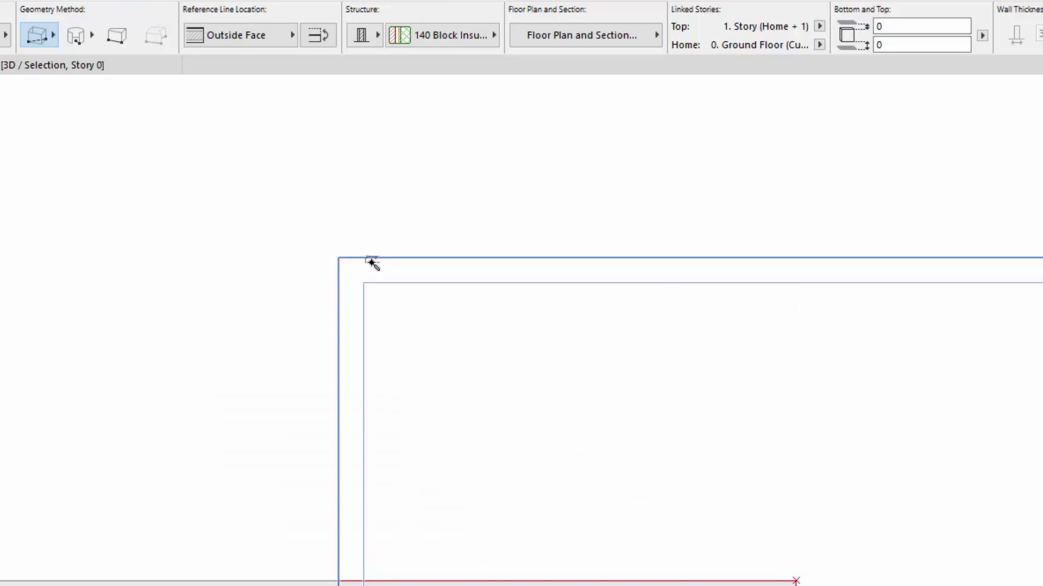
pyautogui.click(255, 34)
pyautogui.click(340, 79)
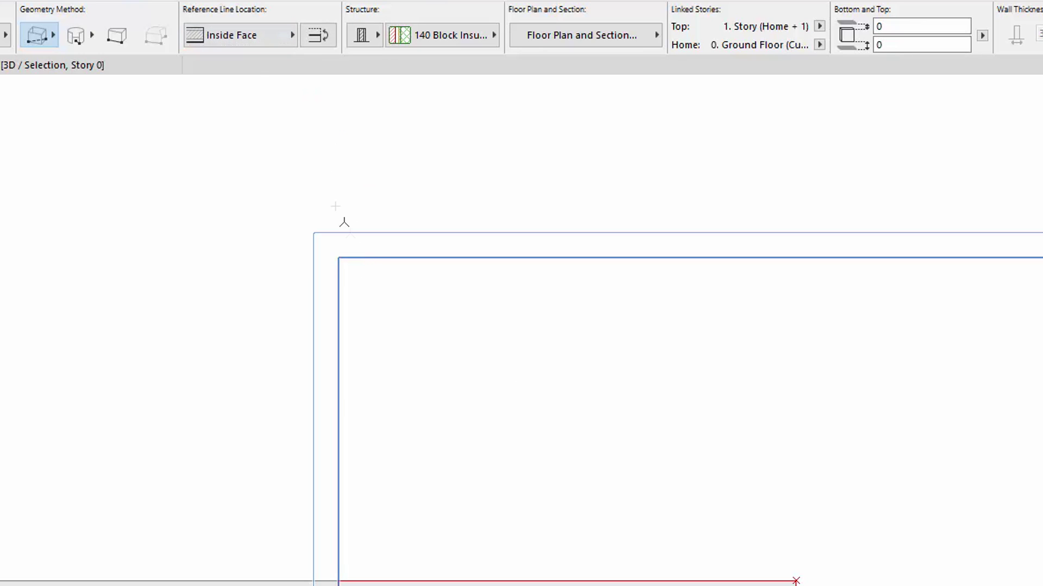
pyautogui.click(271, 36)
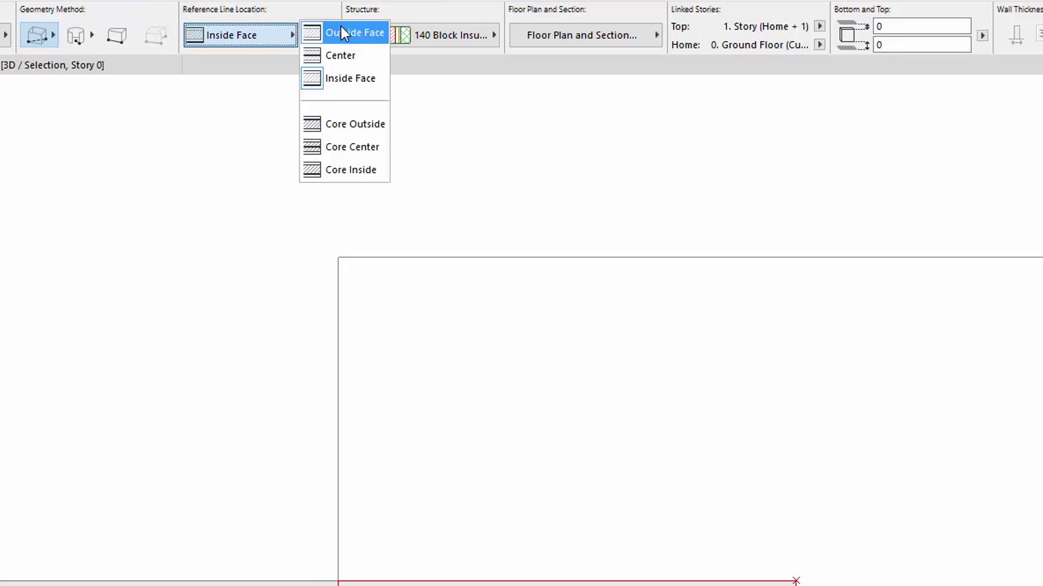
pyautogui.click(339, 28)
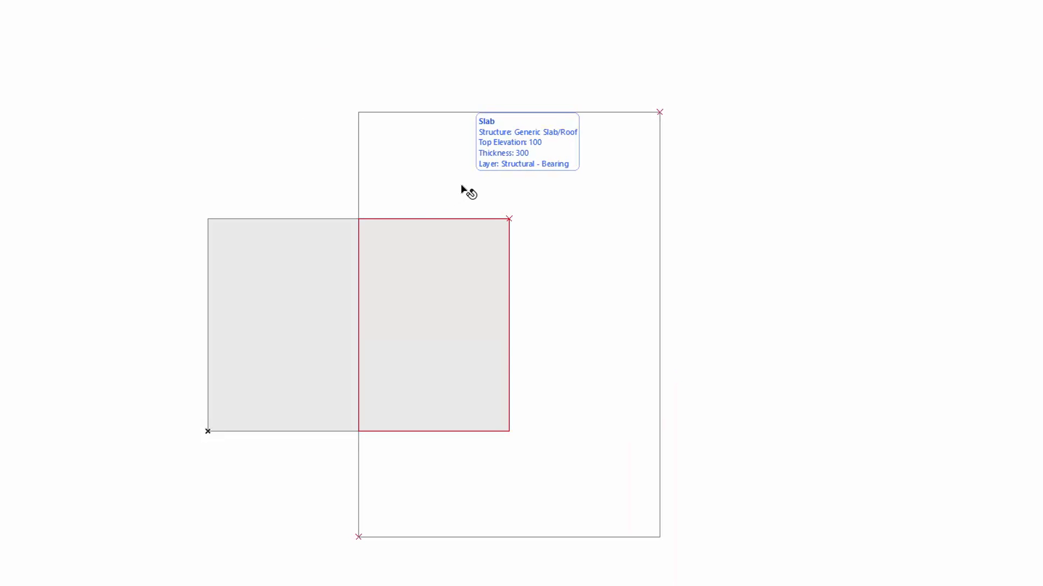
# Step: Show only the selected slab in 3D with Show Selection/Marquee in 3D
pyautogui.click(466, 190)
pyautogui.rightClick(458, 171)
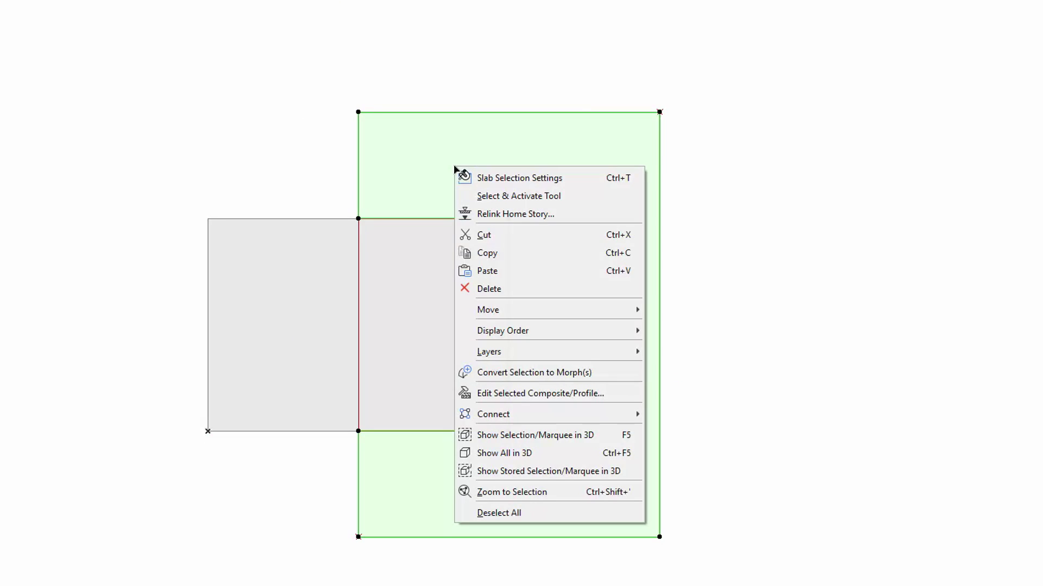
pyautogui.click(606, 435)
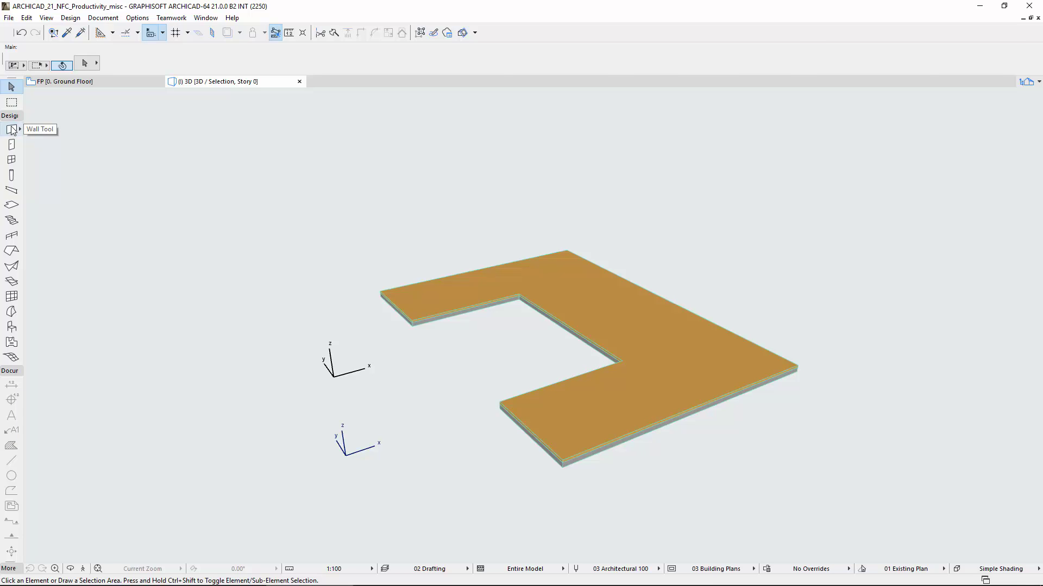
# Step: Place brick walls along every edge of the slab with a Wall tool Magic Wand click
pyautogui.click(12, 130)
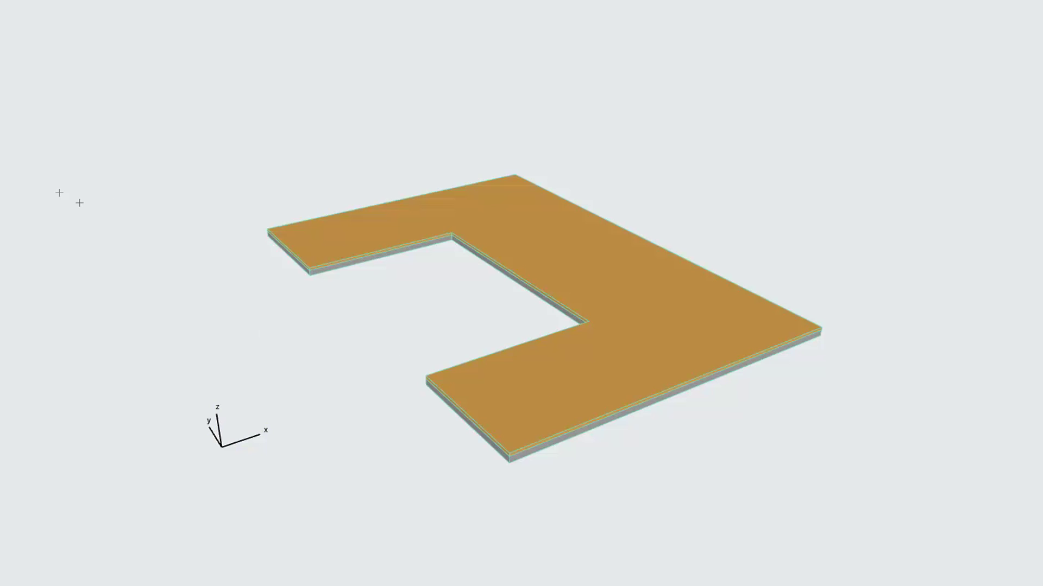
pyautogui.click(376, 254)
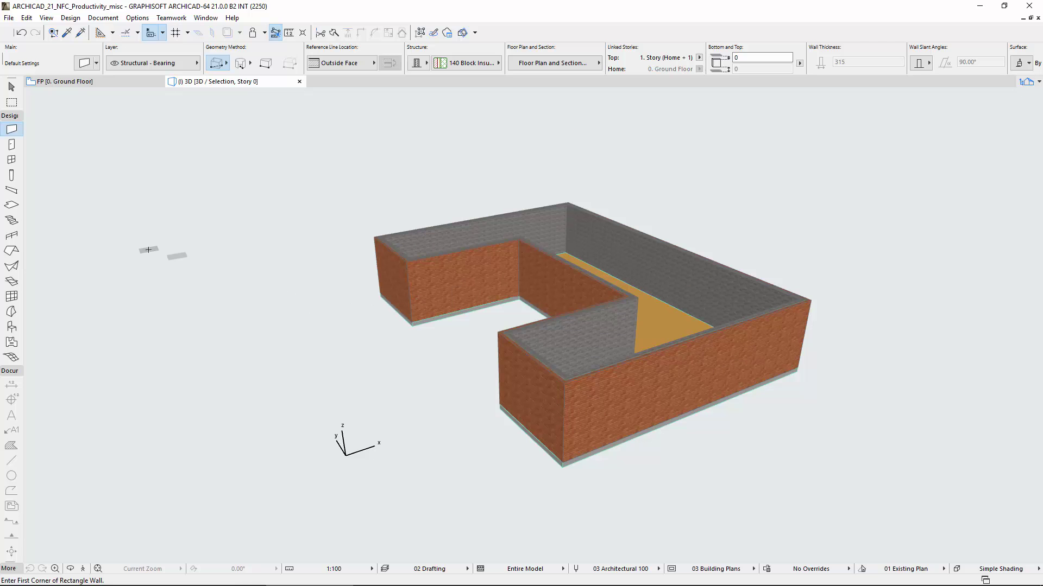
# Step: Activate the Roof tool, set to 45° pitch with an 800 eaves overhang
pyautogui.click(12, 252)
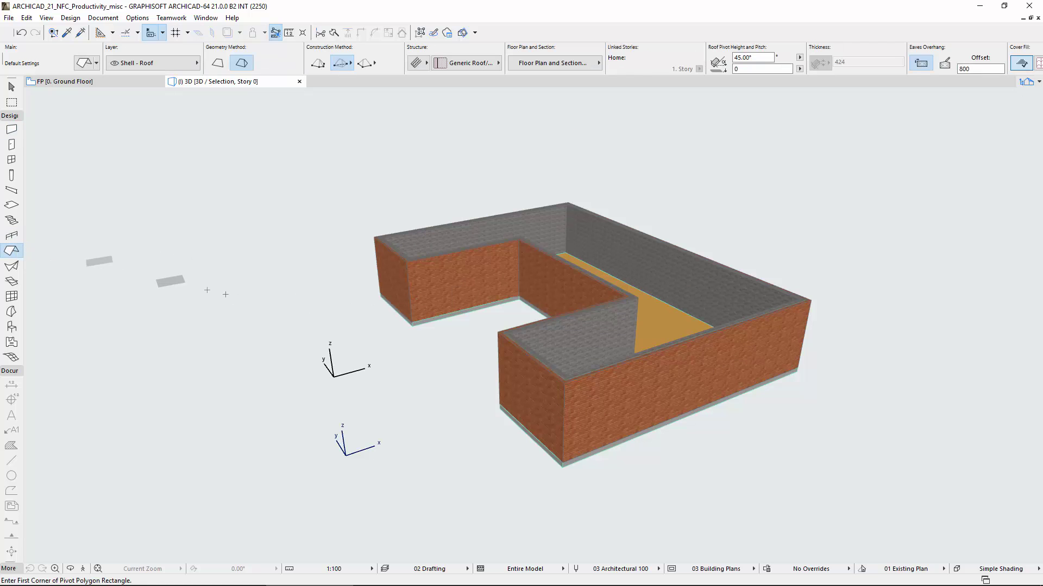